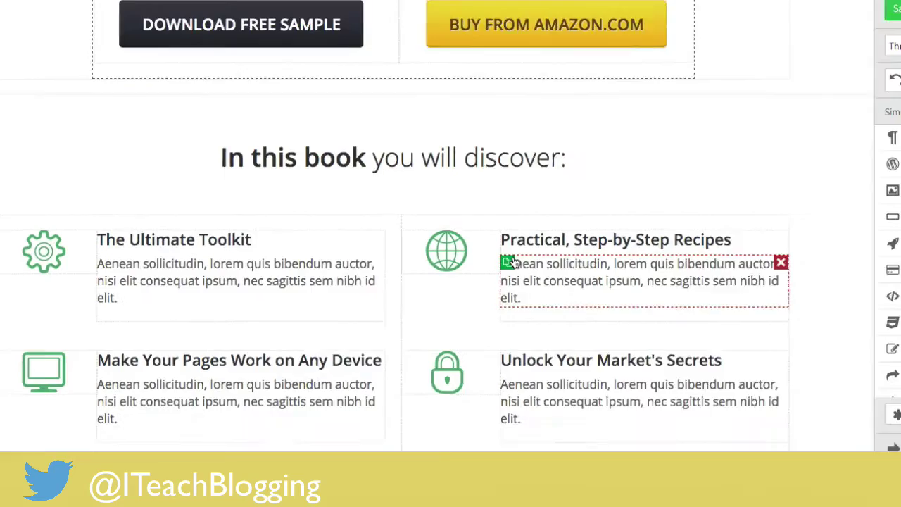
scroll(825, 250, up, 5)
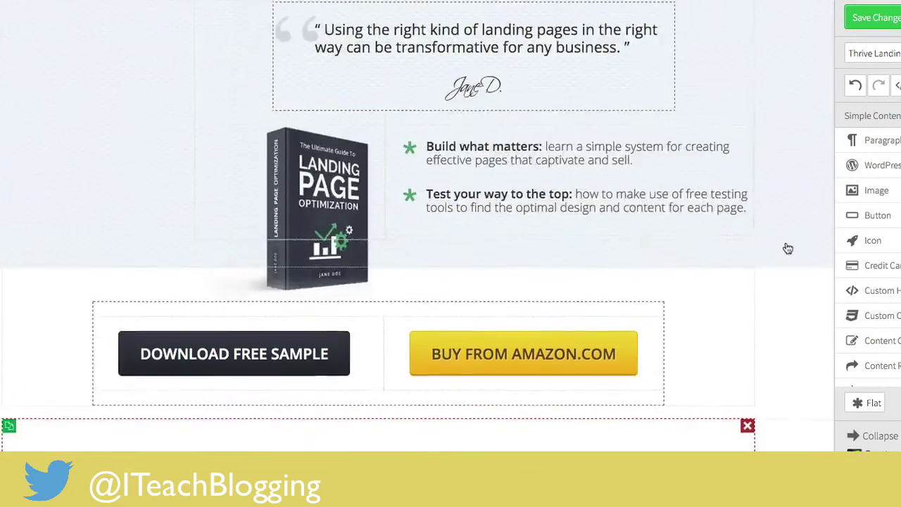
scroll(788, 248, up, 3)
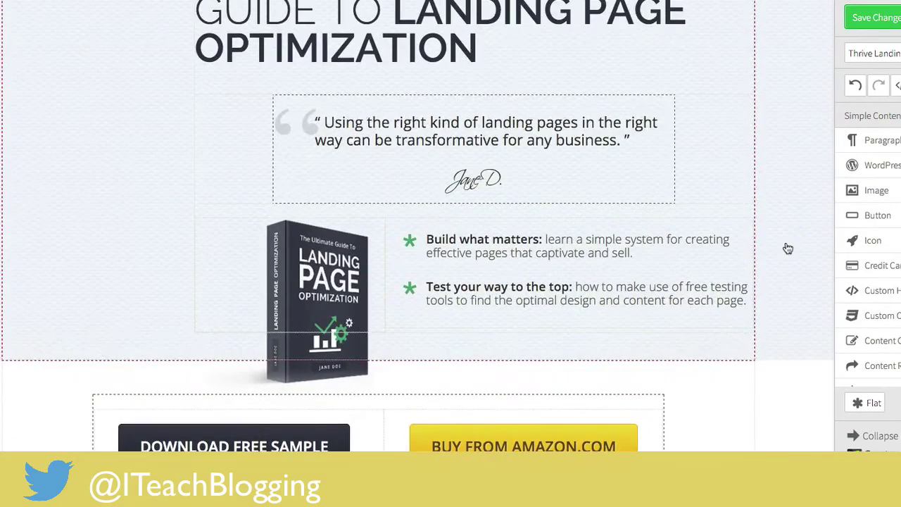
scroll(716, 297, down, 5)
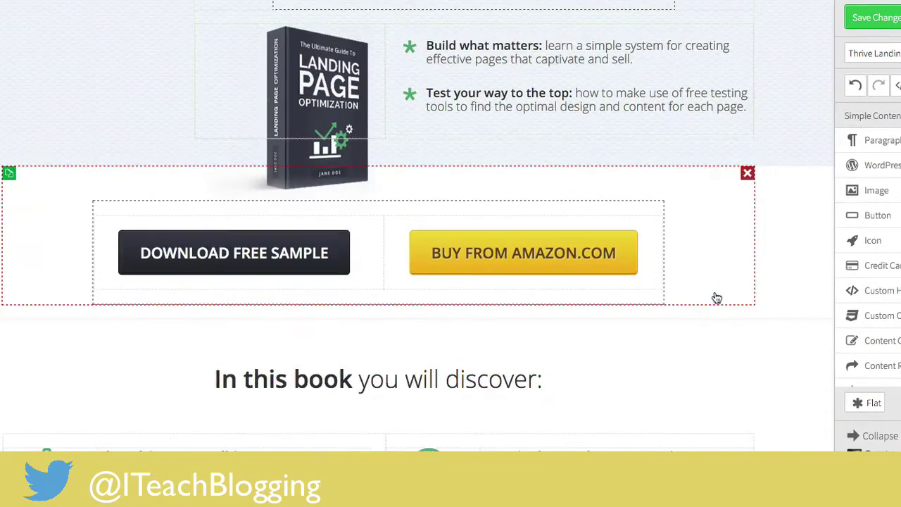
scroll(716, 298, down, 4)
scroll(712, 297, up, 1)
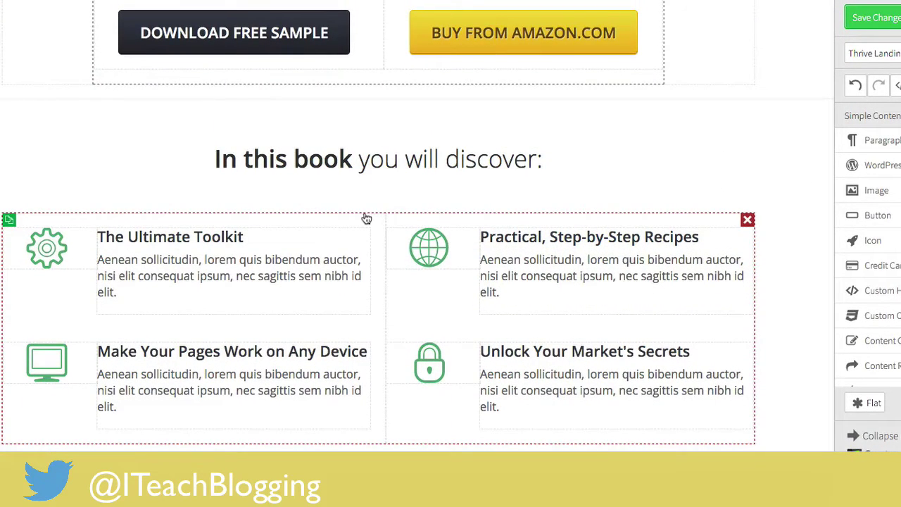
click(748, 221)
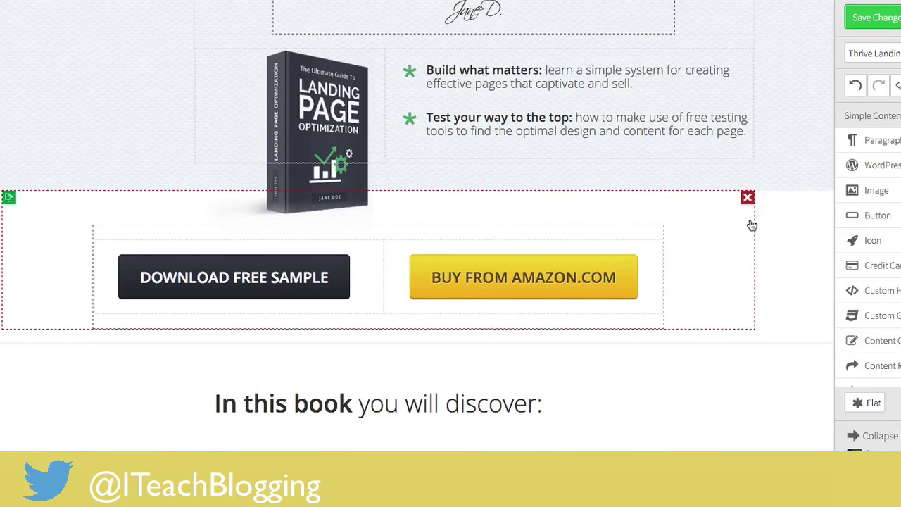
click(857, 86)
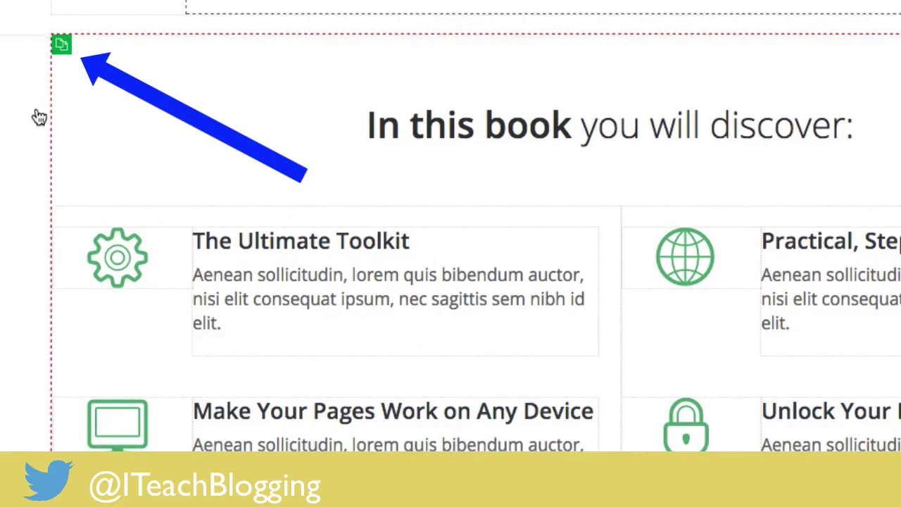
Step: Duplicate the 'In this book' four-item feature section and delete the copied heading row
click(61, 46)
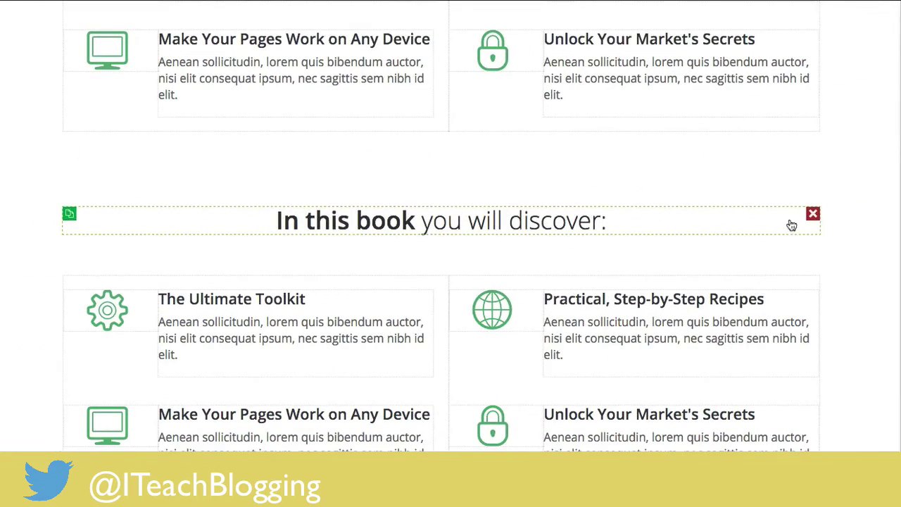
click(814, 214)
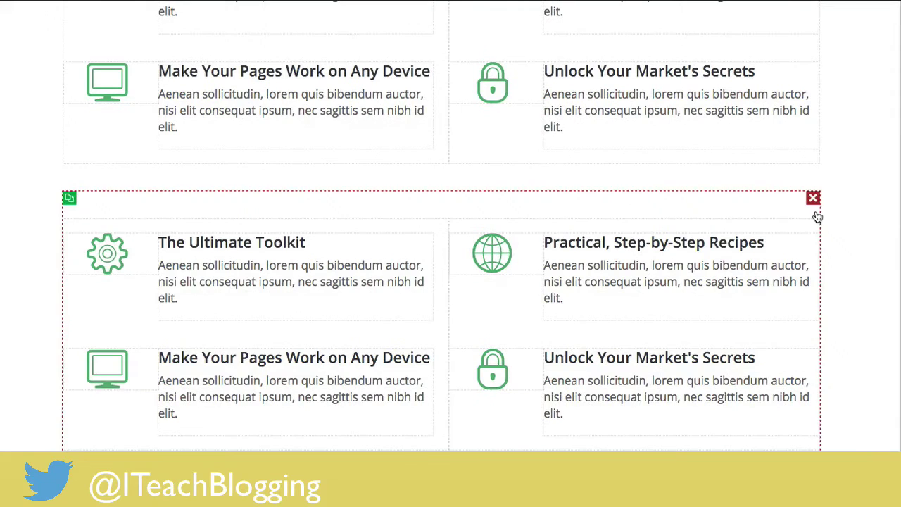
scroll(882, 237, up, 8)
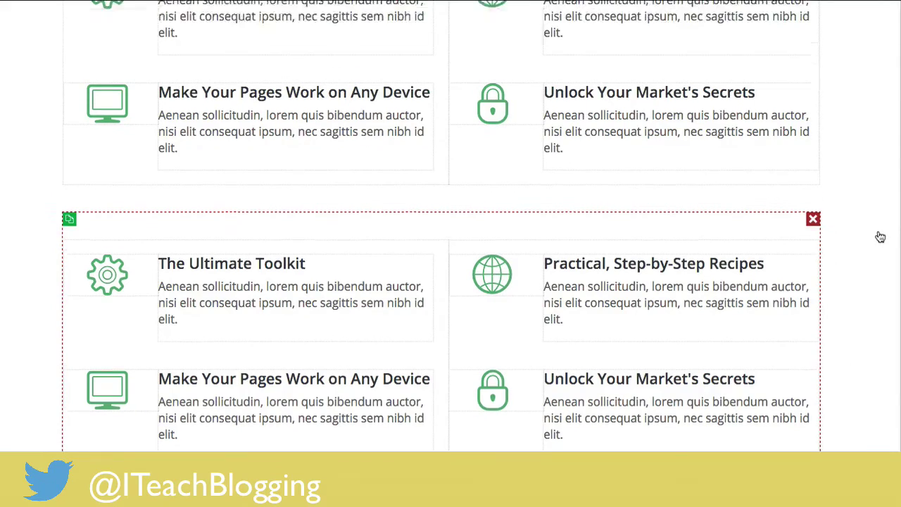
scroll(879, 236, down, 4)
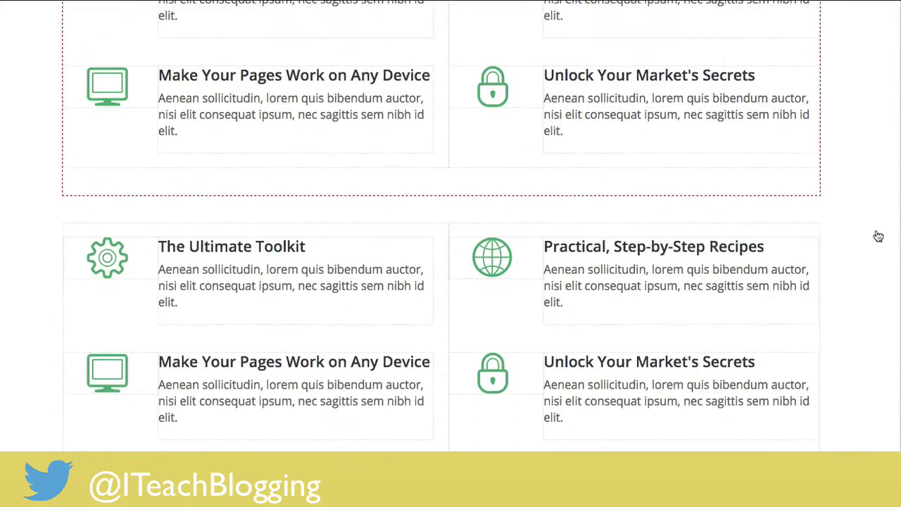
scroll(373, 242, up, 2)
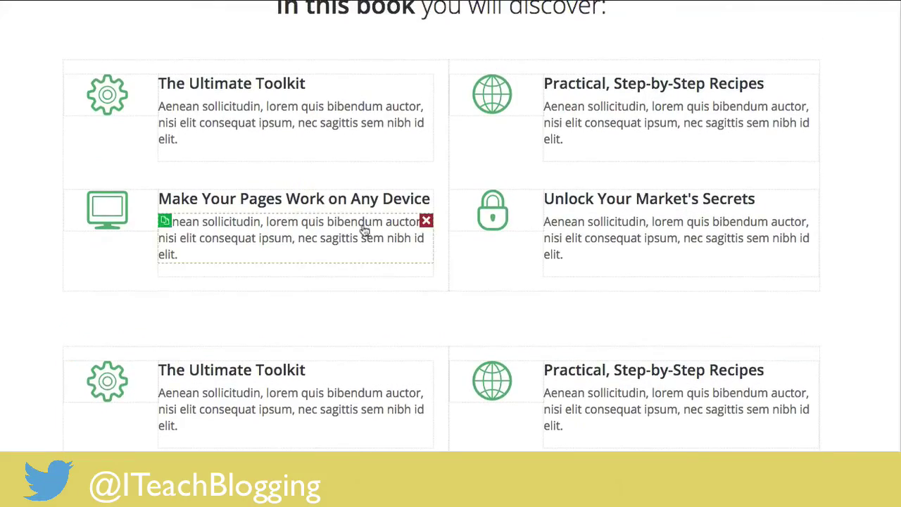
scroll(750, 278, up, 5)
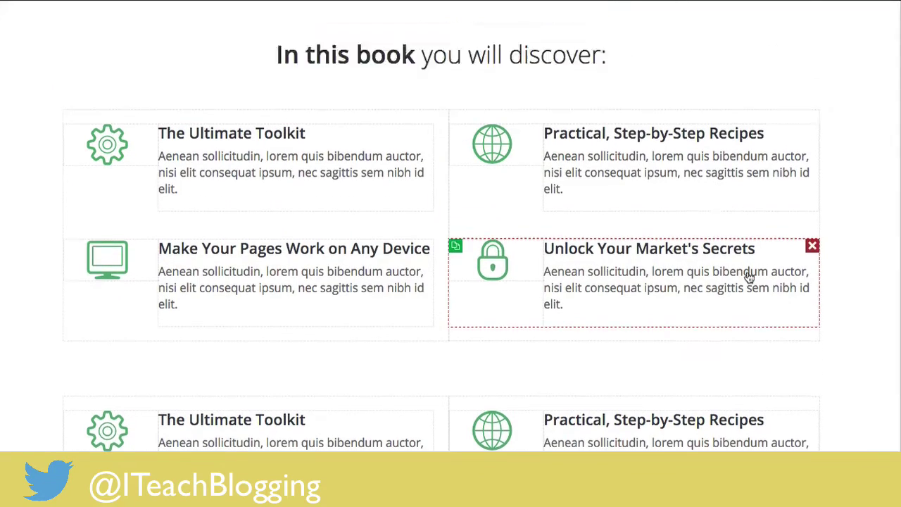
scroll(750, 278, up, 5)
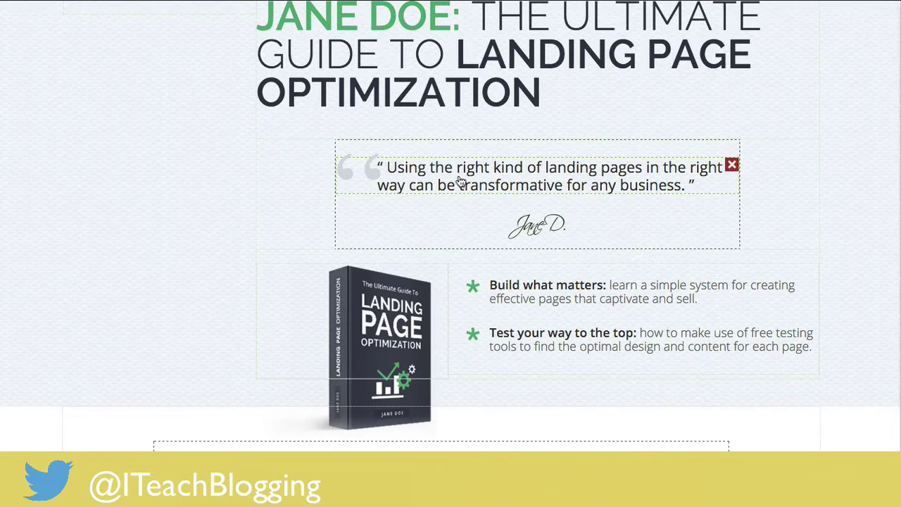
Step: In the quote, replace 'transformative for any' with 'tateteate'
click(459, 181)
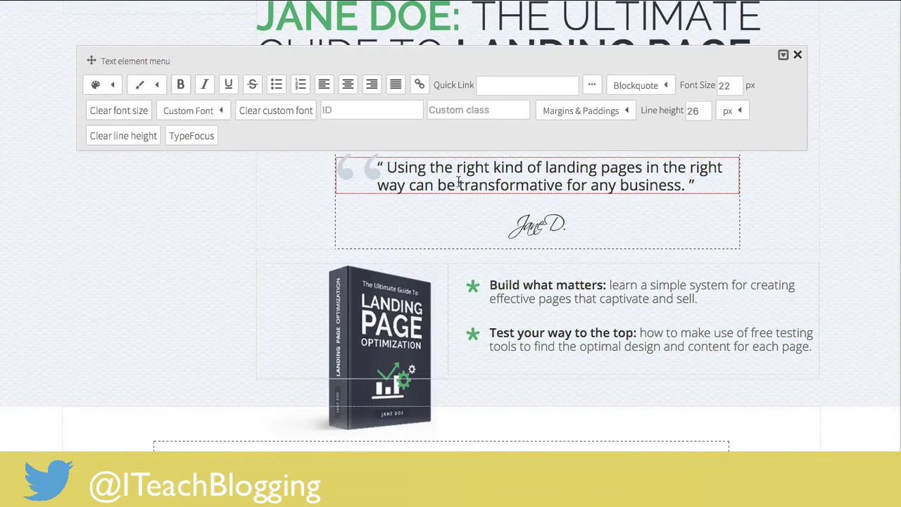
drag(459, 181, 619, 185)
text(tateteate)
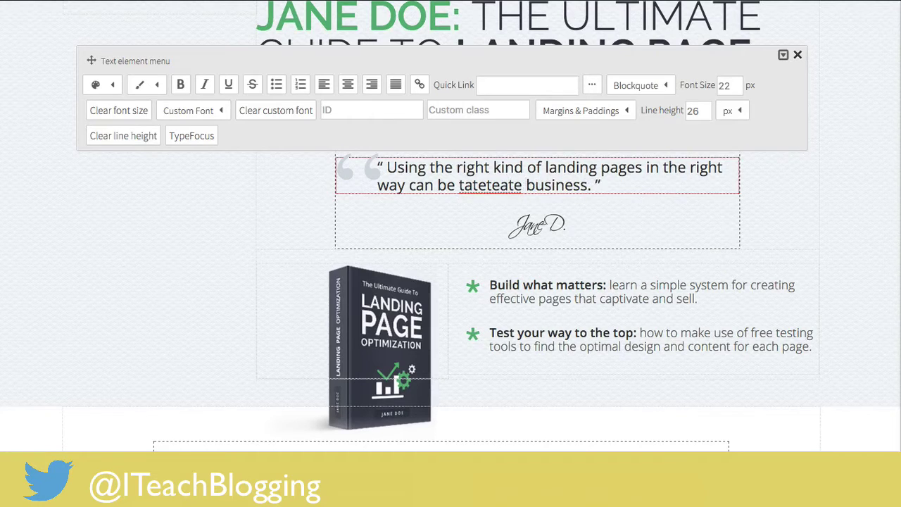
click(839, 197)
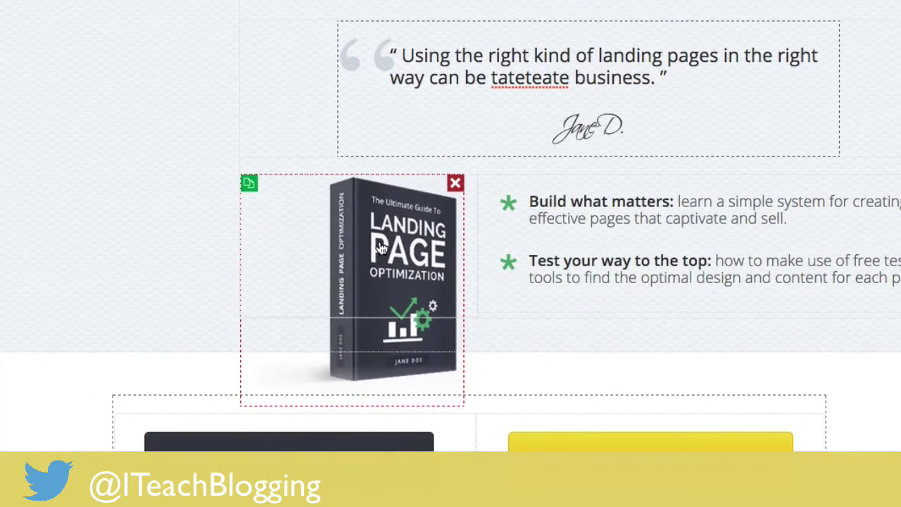
Step: Swap the book cover for the Freddie_OG.png MailChimp mascot from the Media Library and save
click(380, 244)
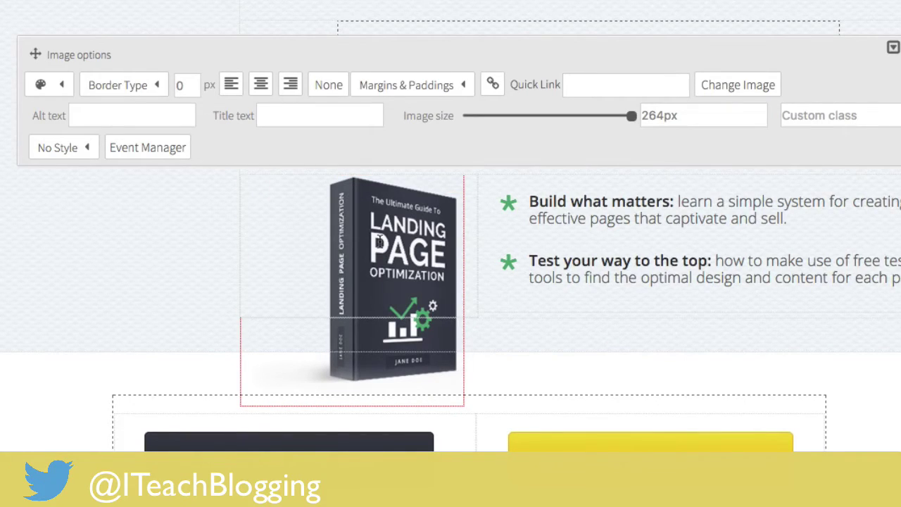
click(742, 87)
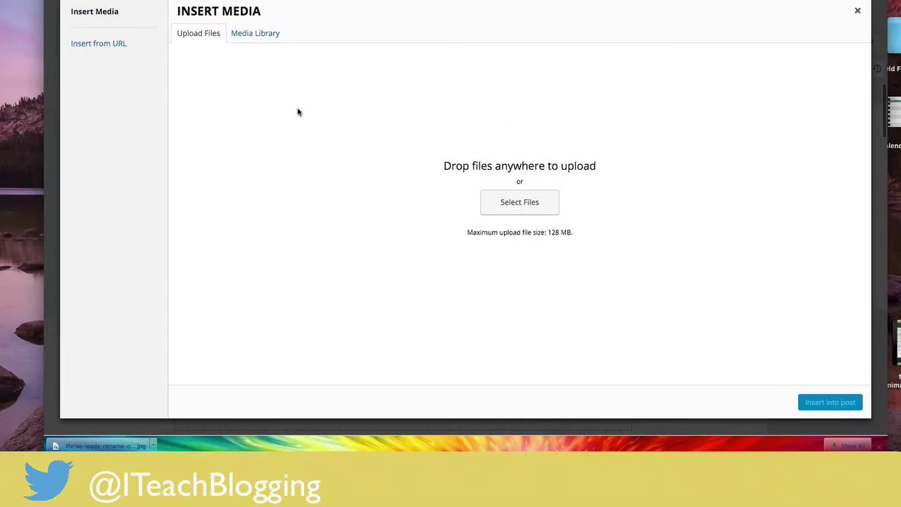
click(243, 35)
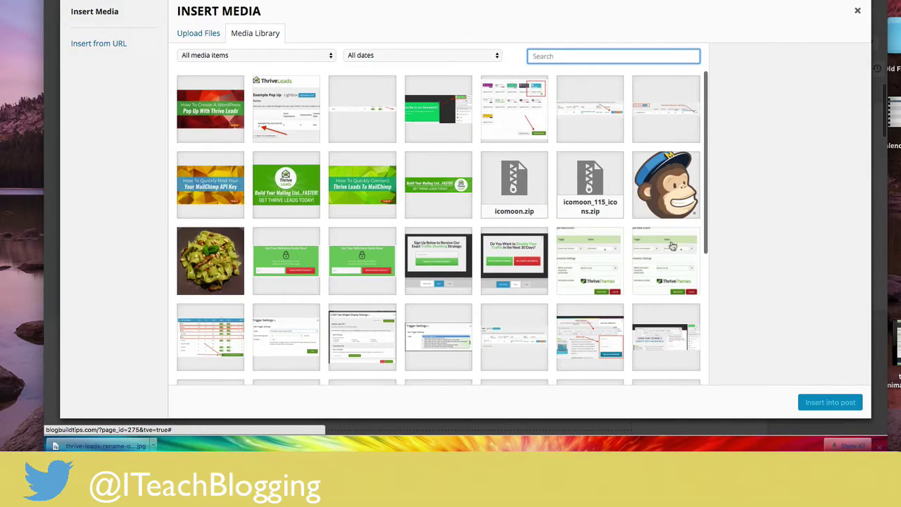
click(654, 203)
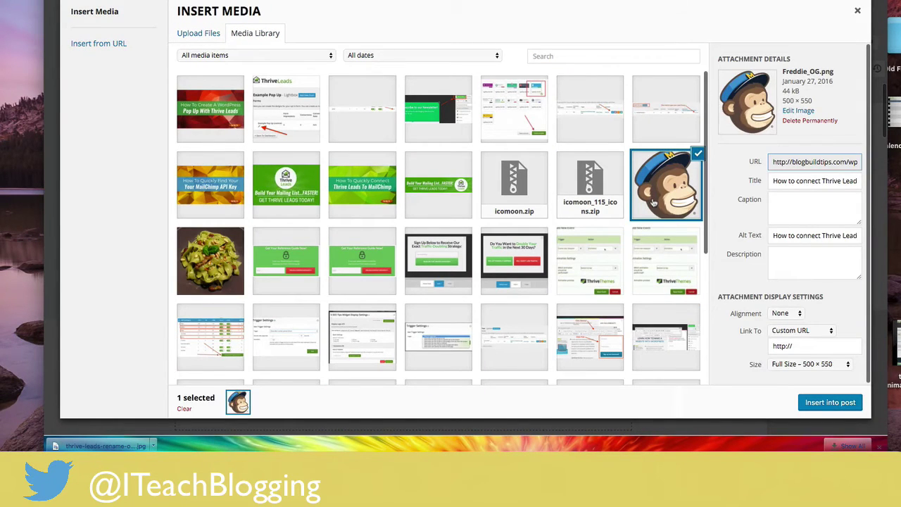
click(824, 400)
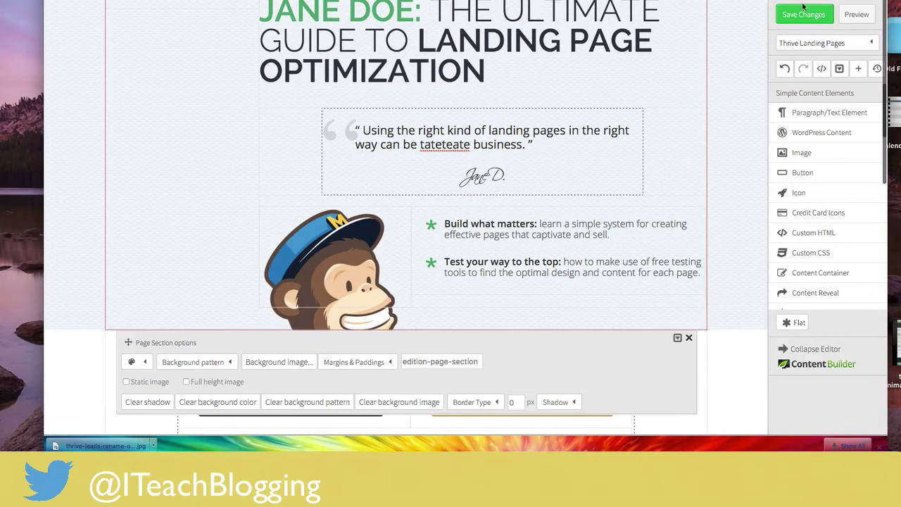
click(803, 9)
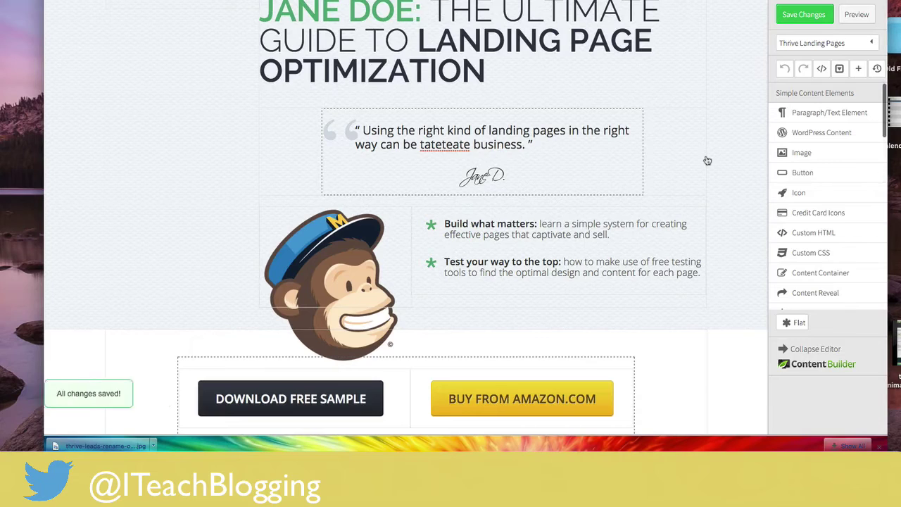
scroll(707, 161, down, 10)
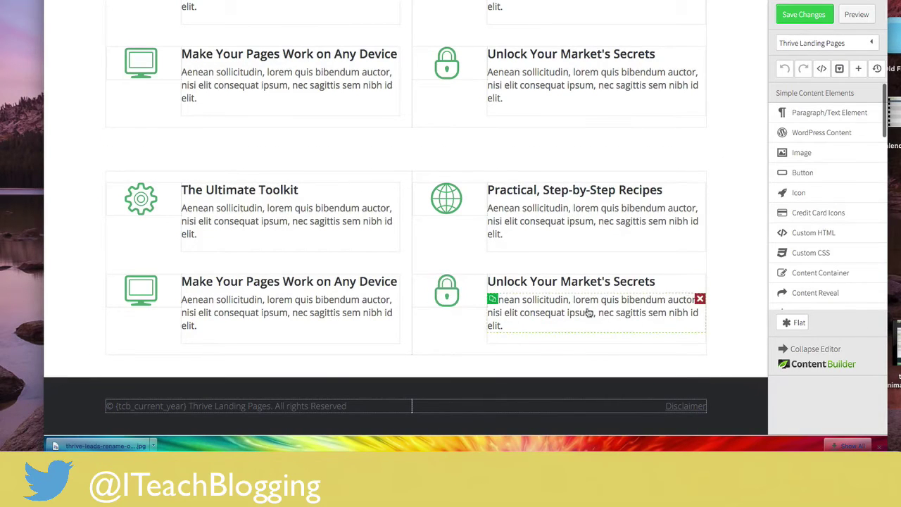
Step: Change the yellow button's label from 'BUY FROM AMAZON.COM' to 'Buy This Darn Thing'
scroll(577, 318, up, 6)
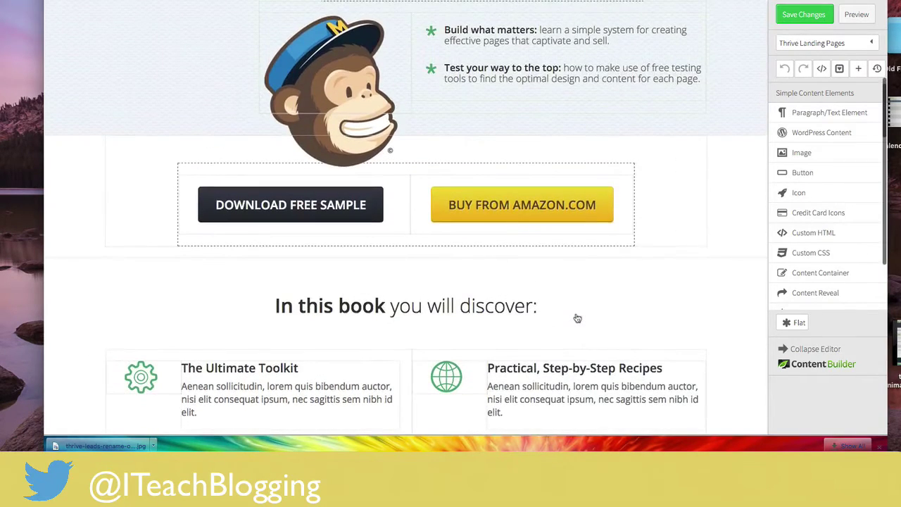
scroll(580, 313, up, 2)
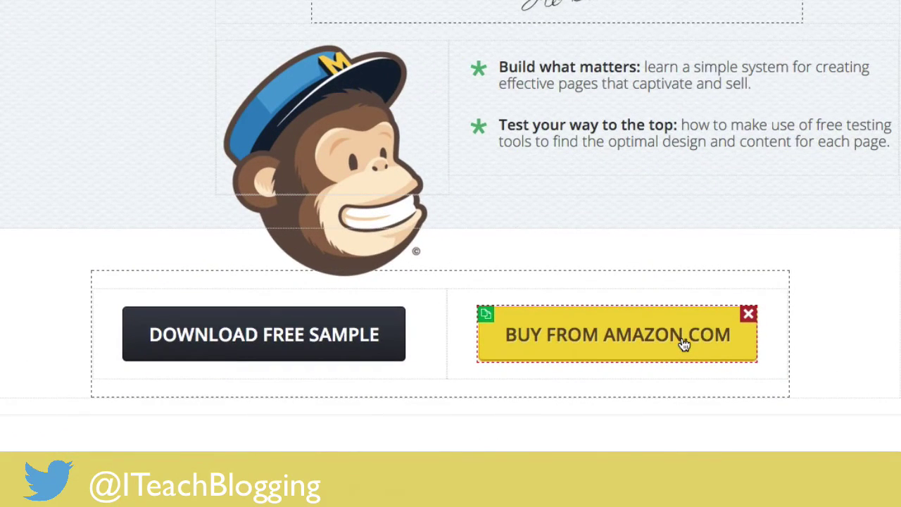
click(610, 340)
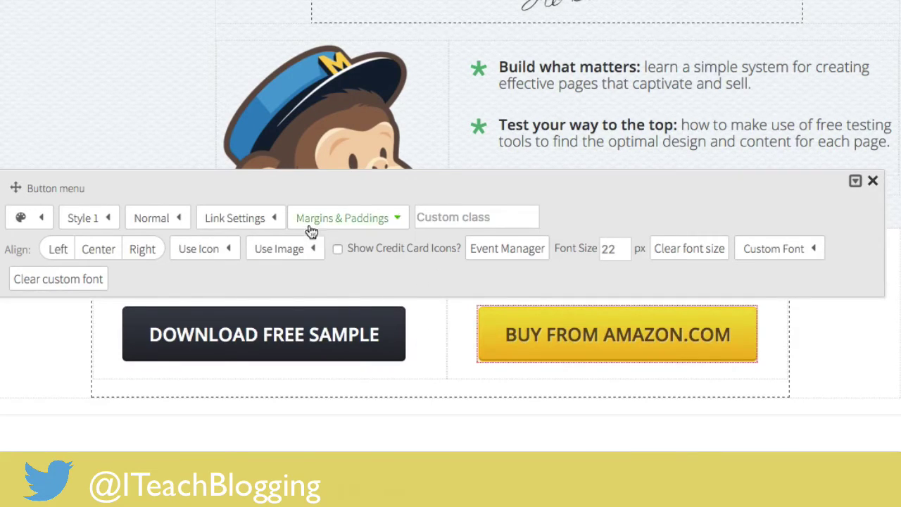
click(250, 226)
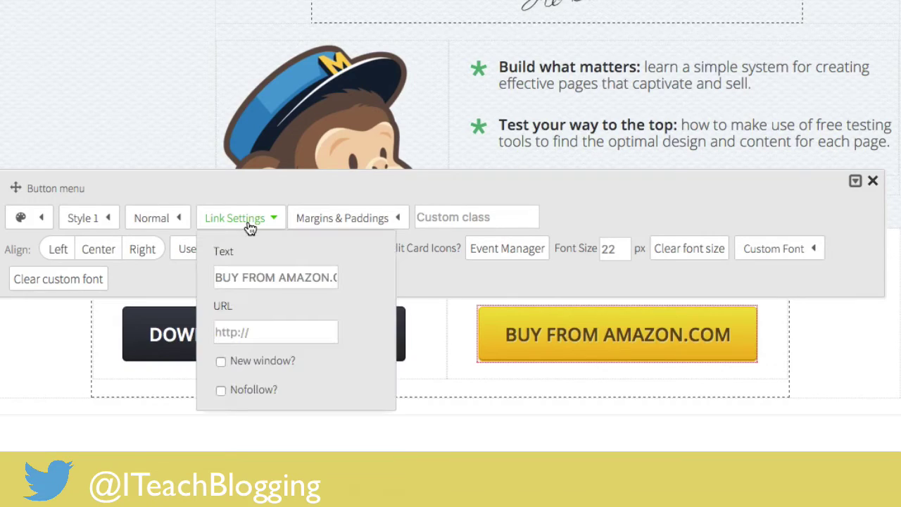
click(261, 333)
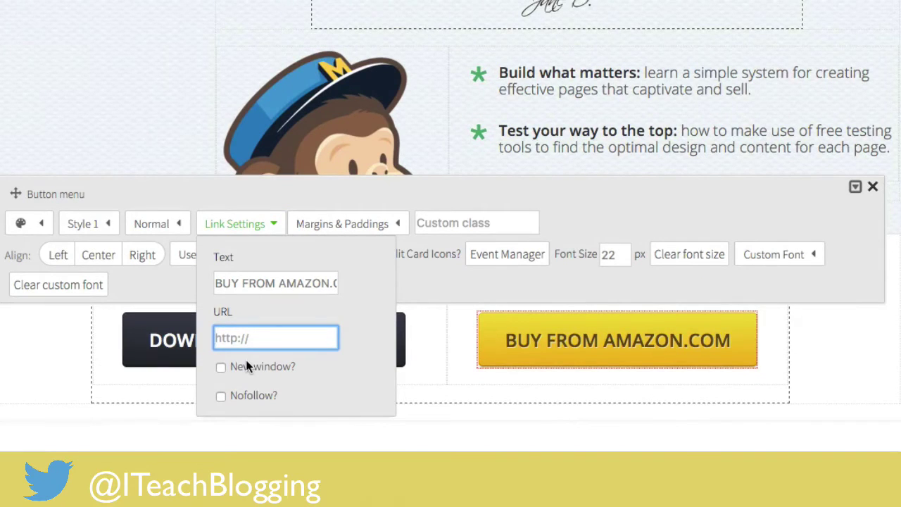
click(268, 277)
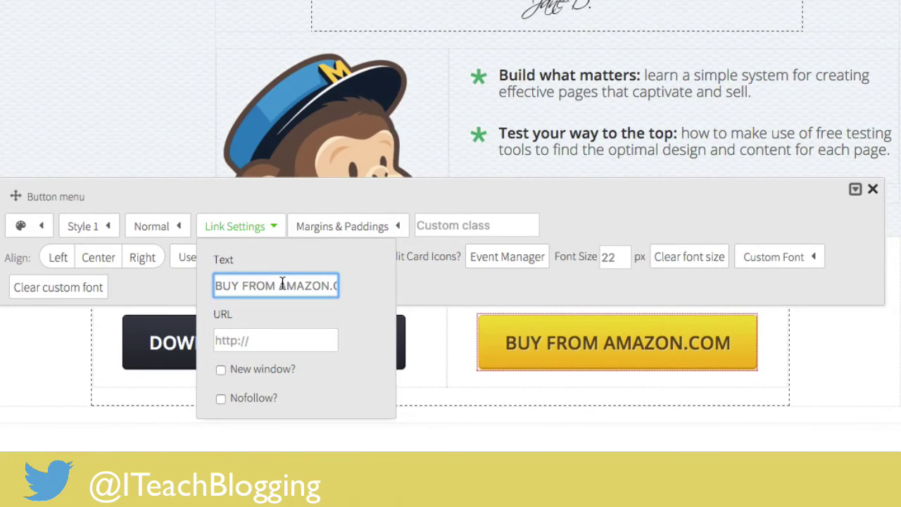
drag(281, 284, 171, 280)
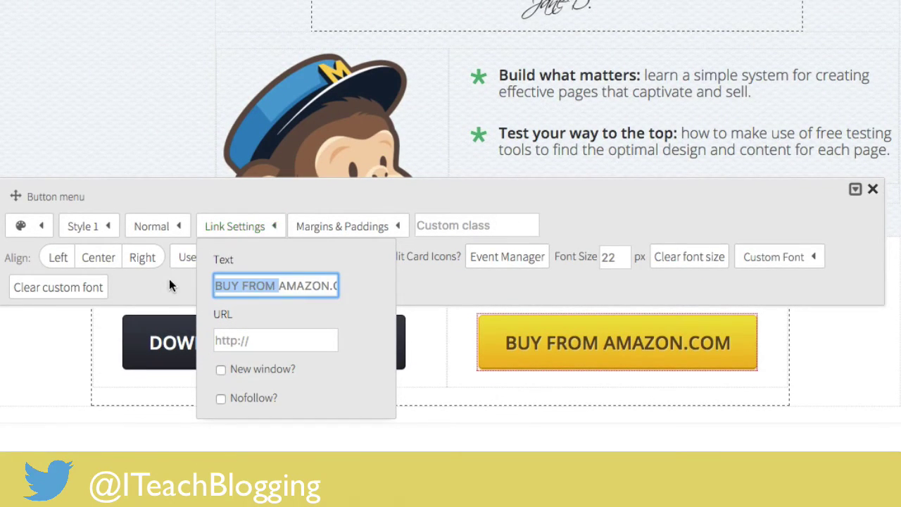
key(BackSpace)
text(Buy This)
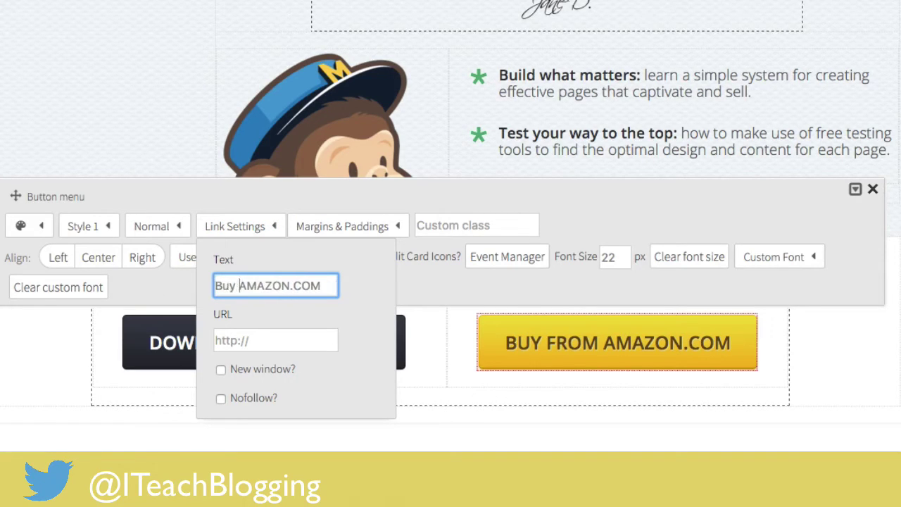
text( Darn ThingA)
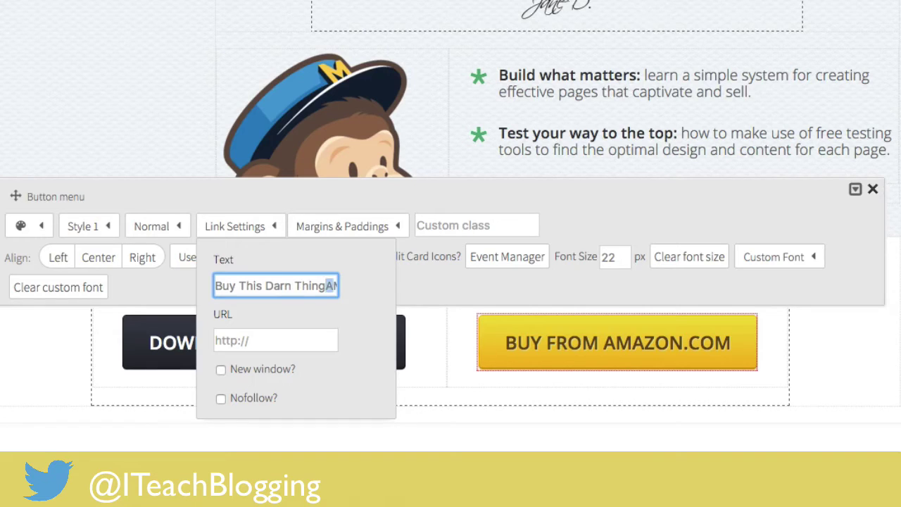
key(shift+End)
key(BackSpace)
click(631, 210)
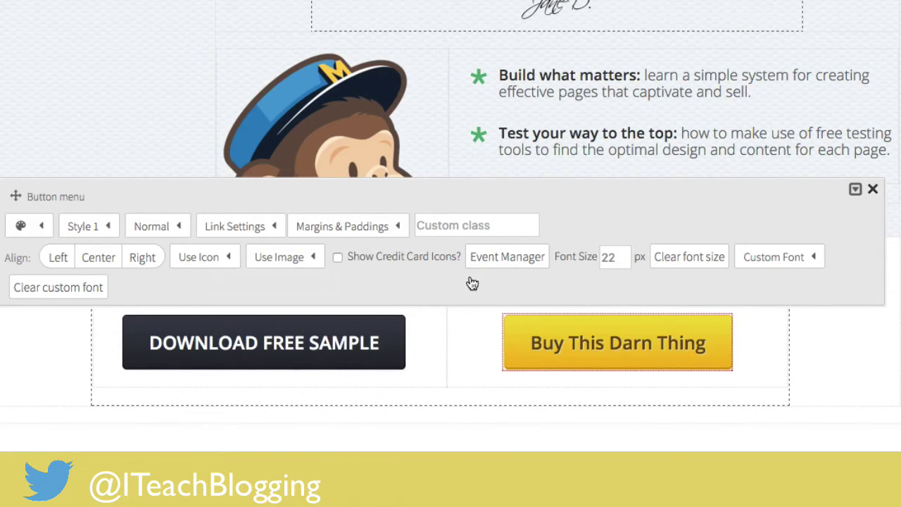
Step: After trying cyan, blue, orange and teal, give the button the red colour scheme
click(22, 227)
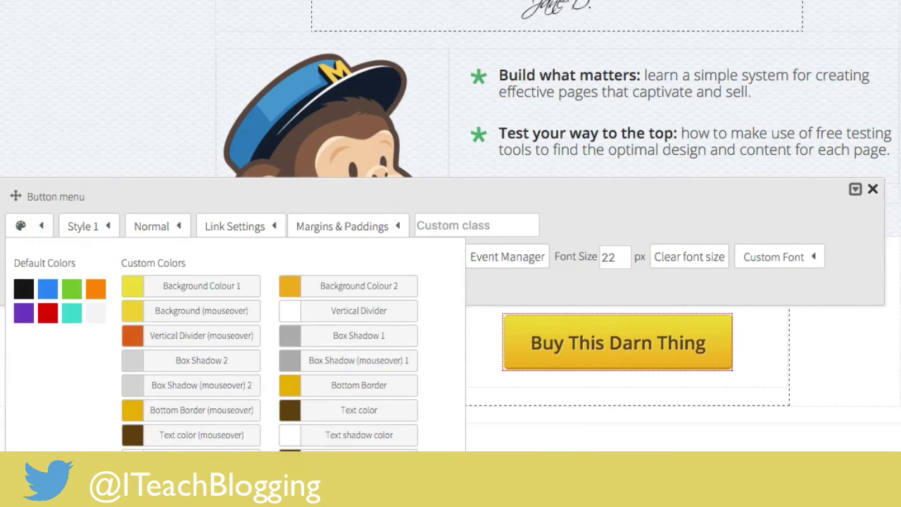
click(176, 289)
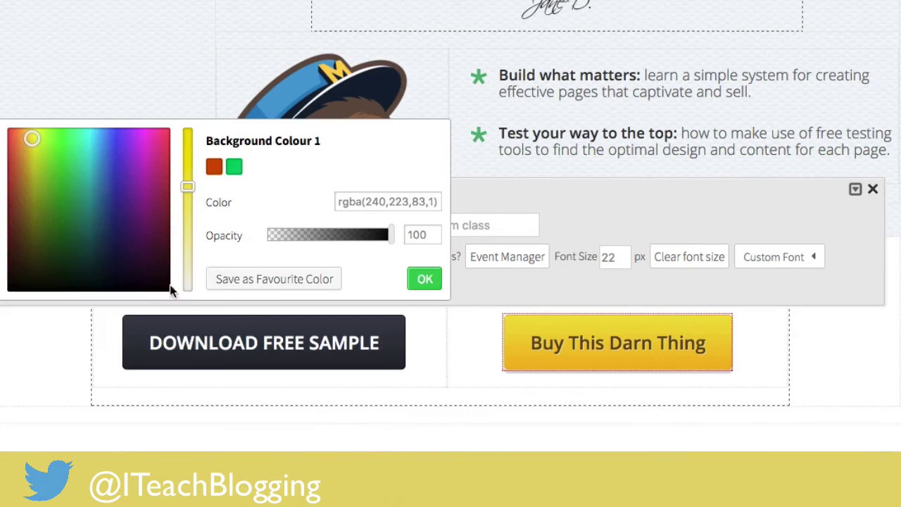
click(93, 137)
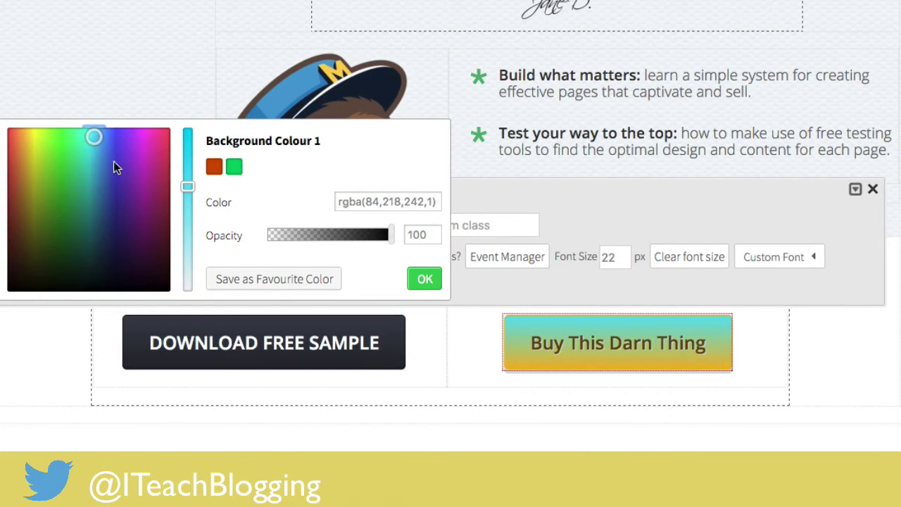
click(115, 175)
click(214, 166)
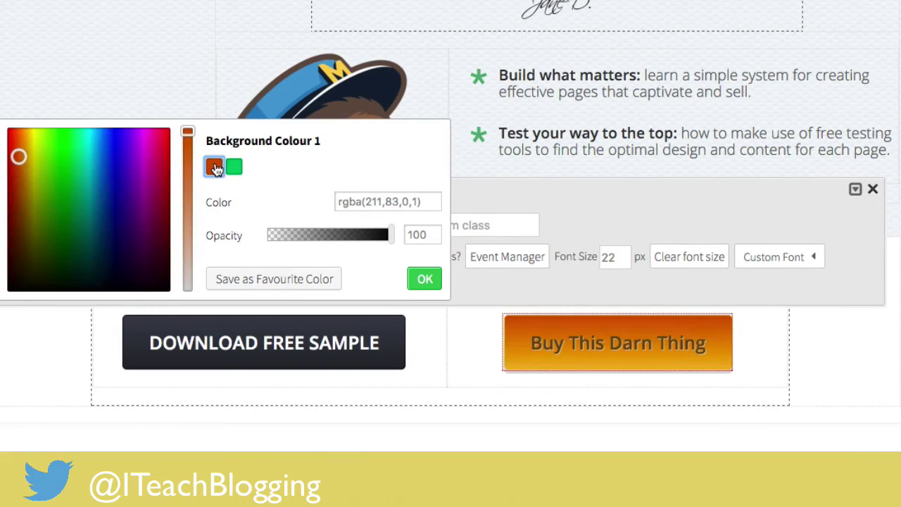
click(426, 279)
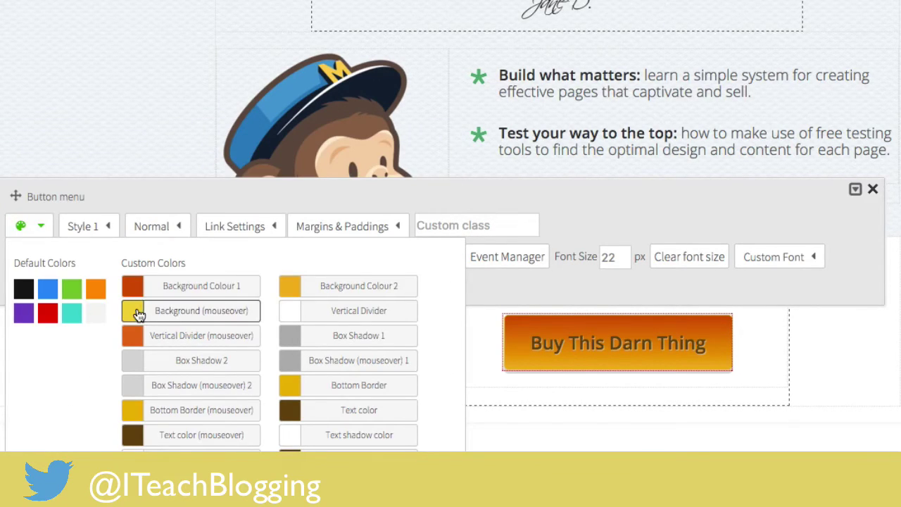
click(71, 317)
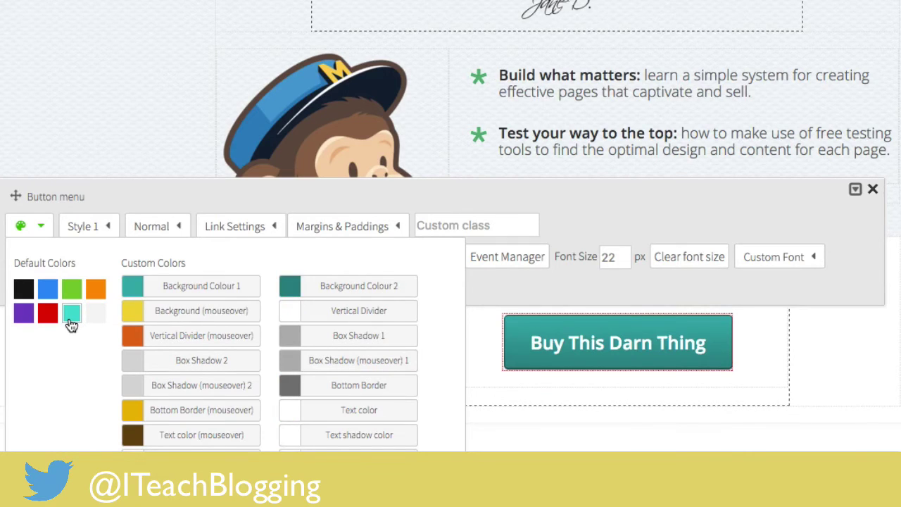
click(47, 315)
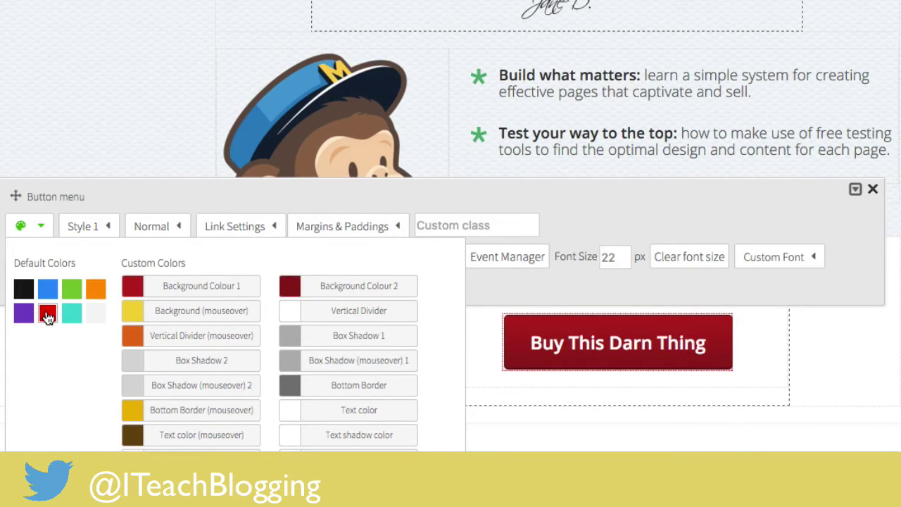
click(864, 359)
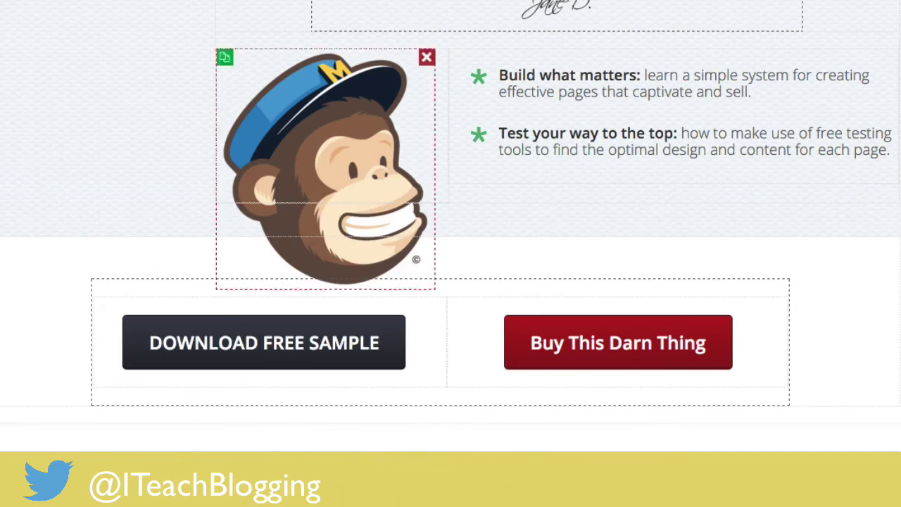
Step: Save the builder changes and return to the WordPress edit screen of draft page 'Tested'
click(833, 25)
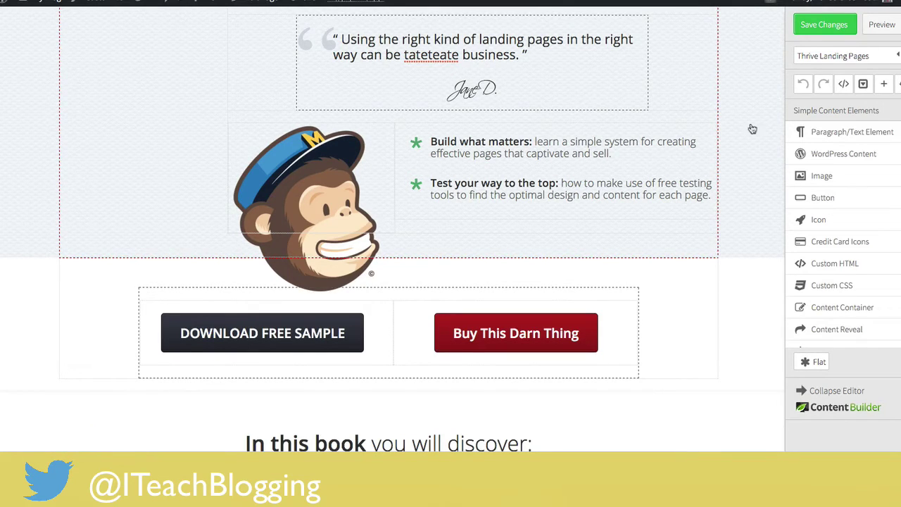
scroll(754, 141, up, 3)
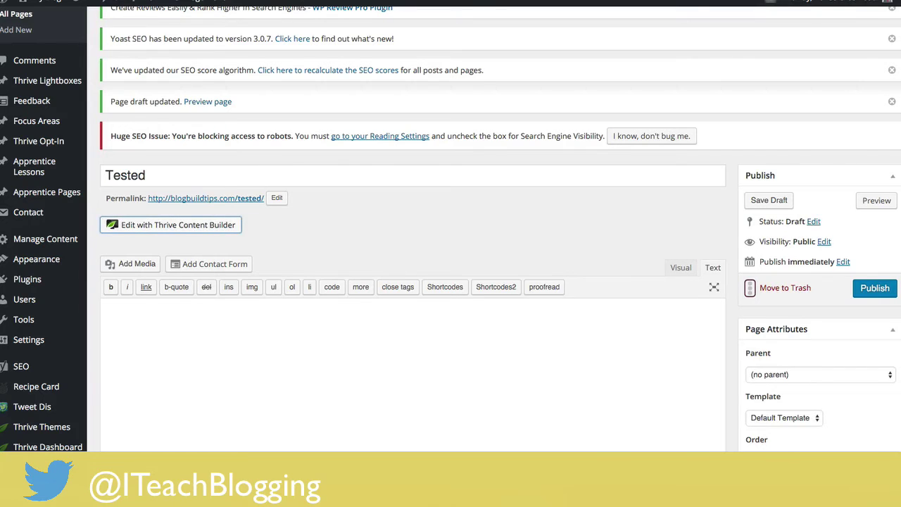
scroll(637, 67, down, 2)
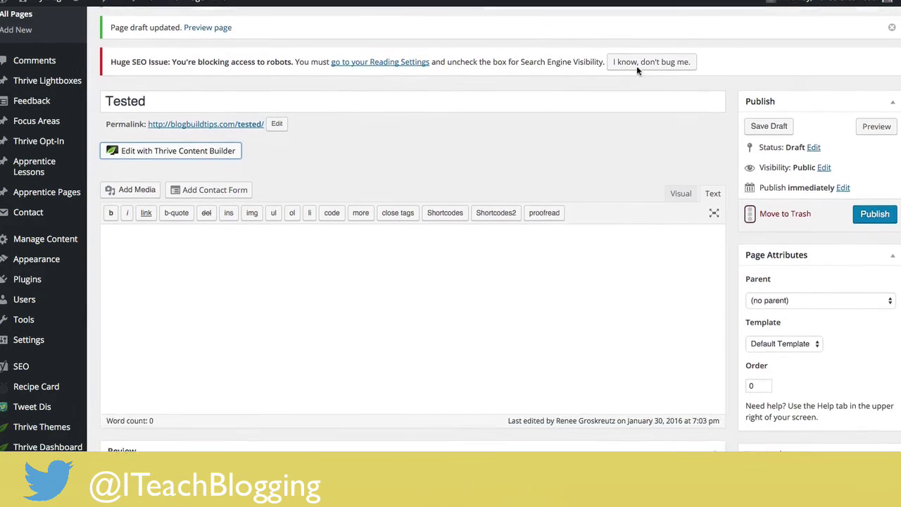
scroll(746, 141, down, 5)
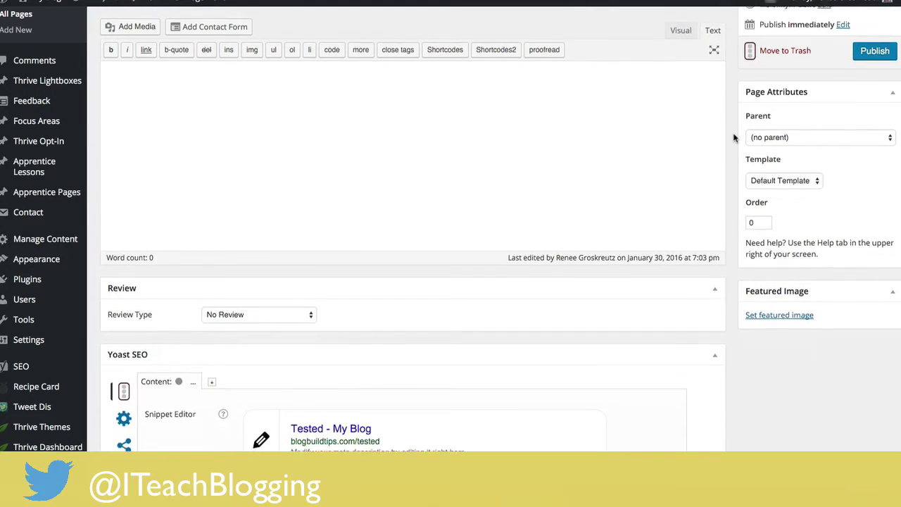
scroll(425, 340, down, 3)
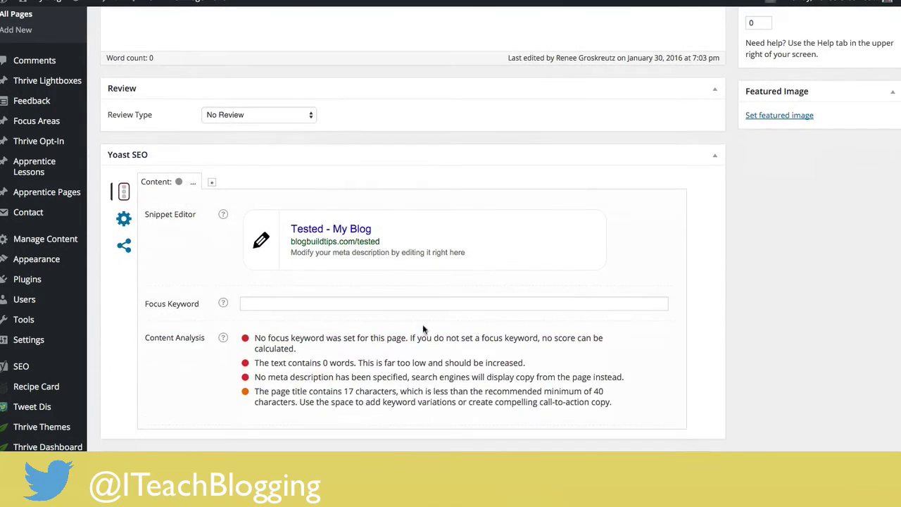
scroll(704, 346, up, 6)
scroll(686, 347, up, 3)
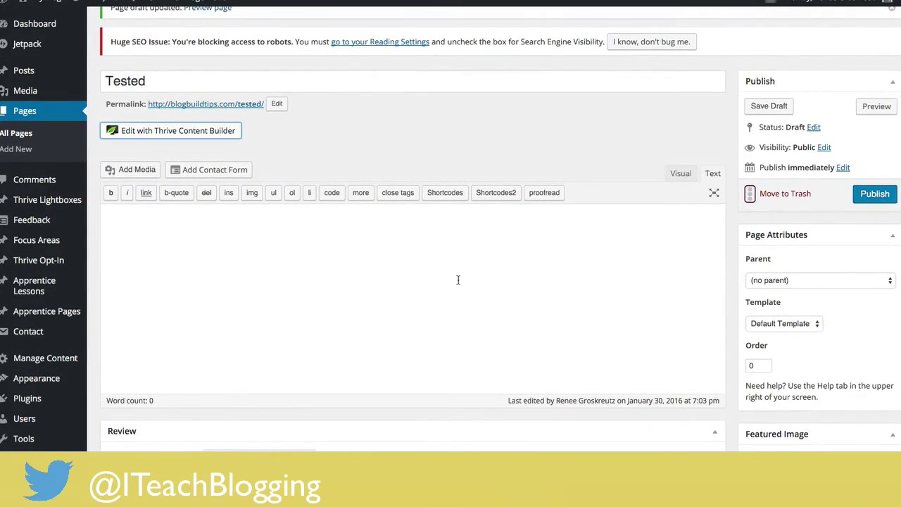
click(458, 280)
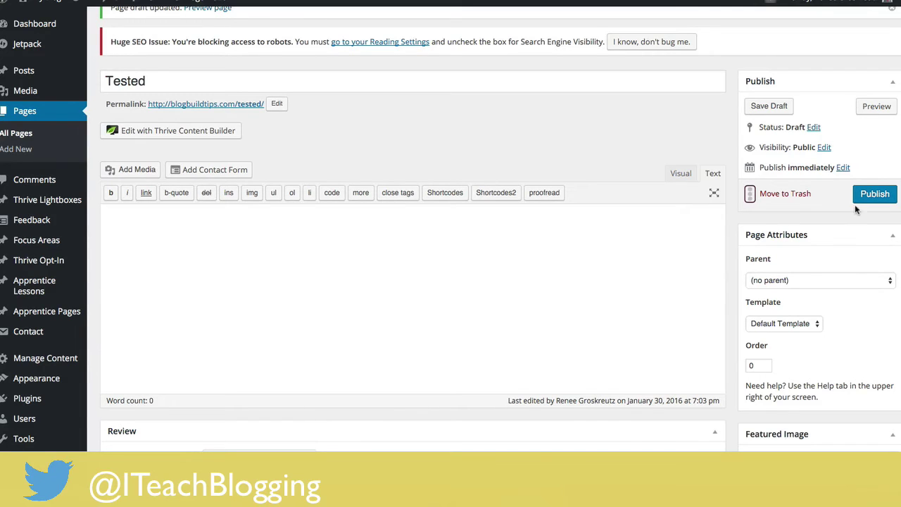
Step: Publish 'Tested', review the live page via its permalink in a new tab, then return to editing
click(873, 194)
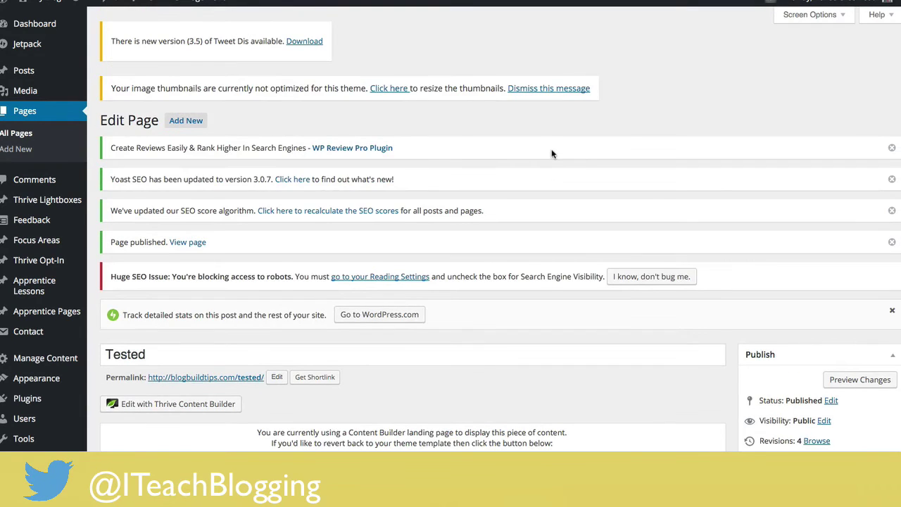
scroll(552, 153, down, 5)
right_click(232, 180)
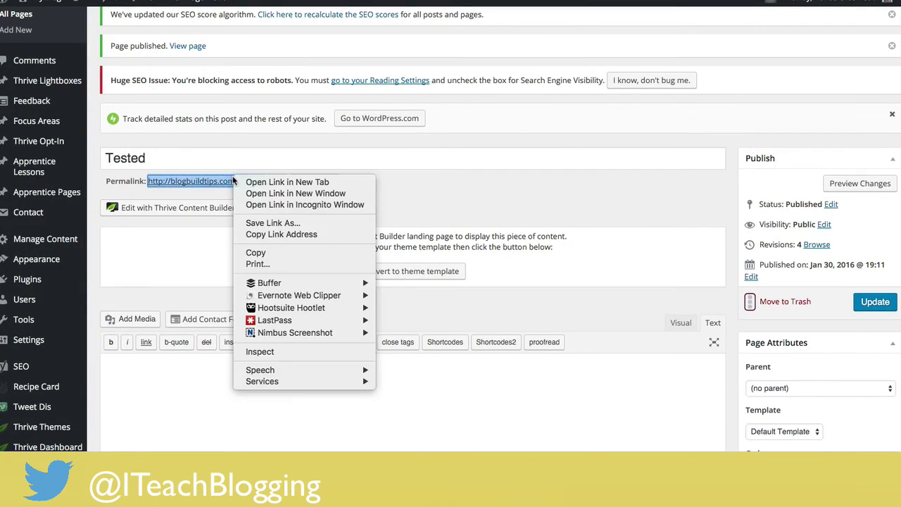
click(254, 181)
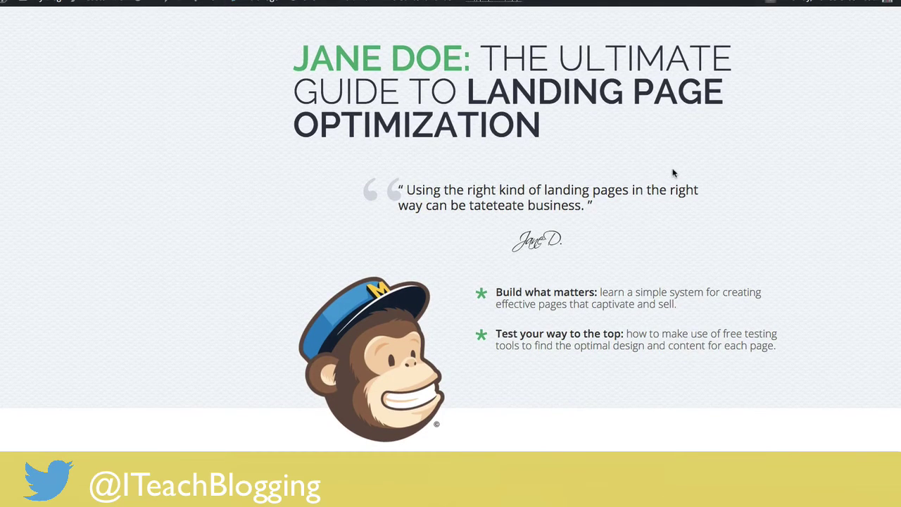
scroll(673, 174, down, 10)
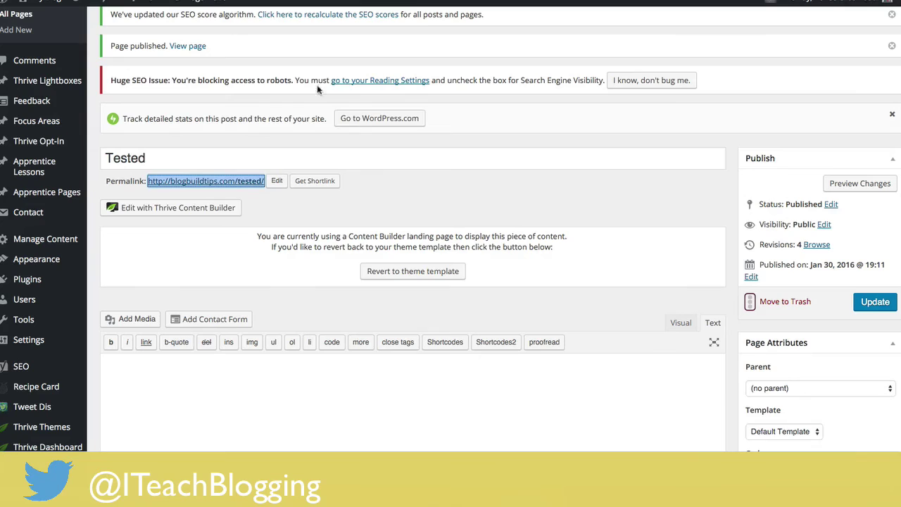
click(499, 180)
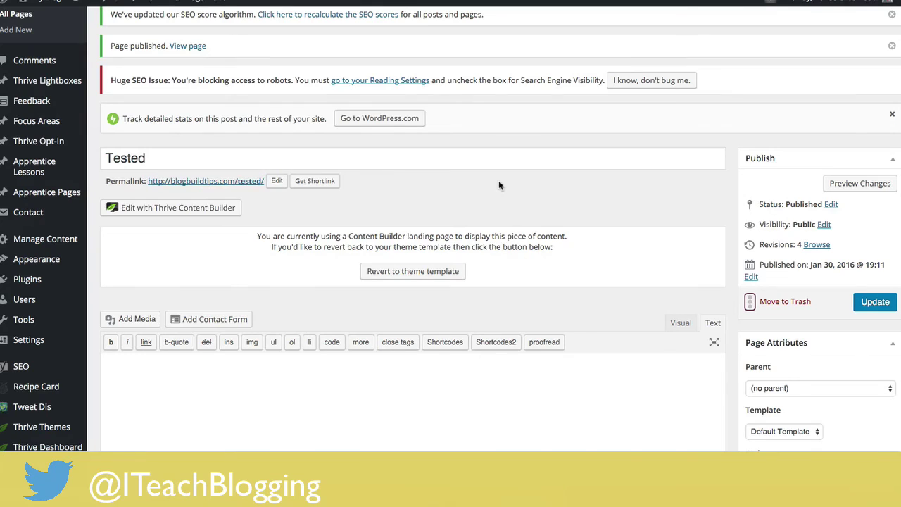
Step: Reopen the page in Thrive Content Builder and apply light green pattern31 to the top section
click(172, 209)
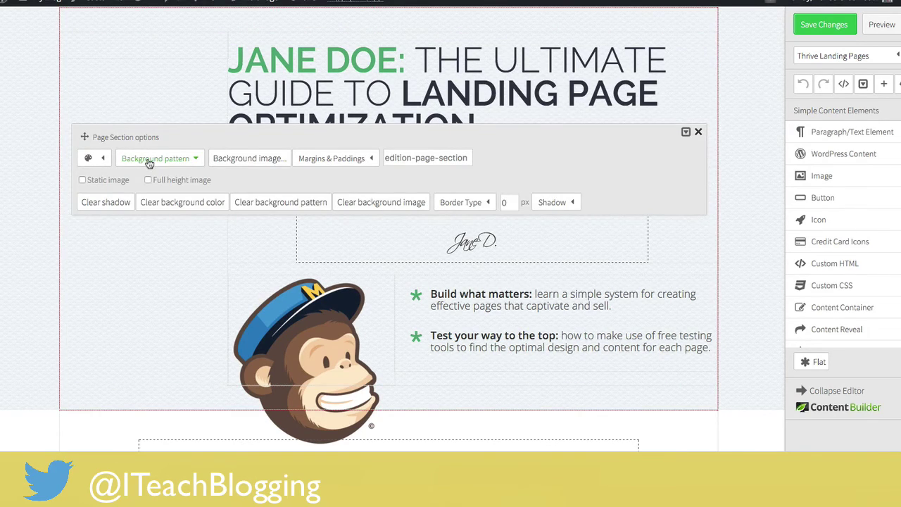
click(149, 162)
click(214, 292)
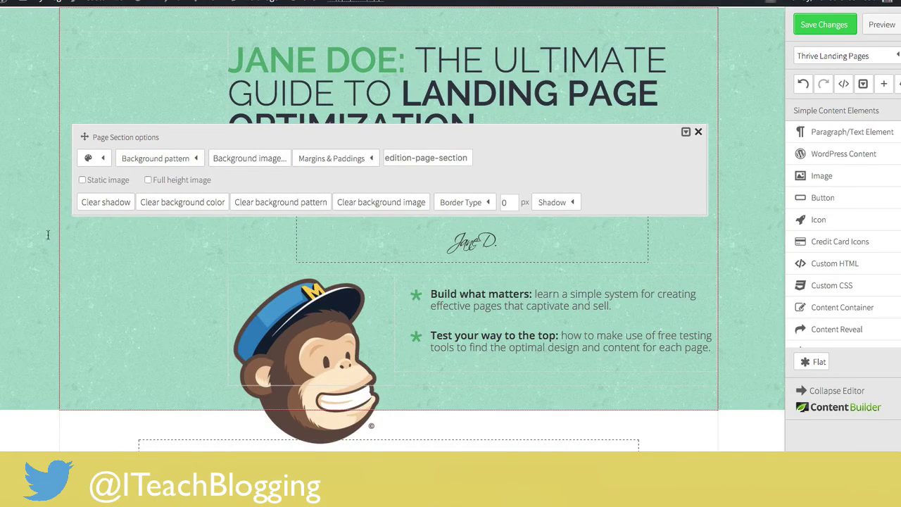